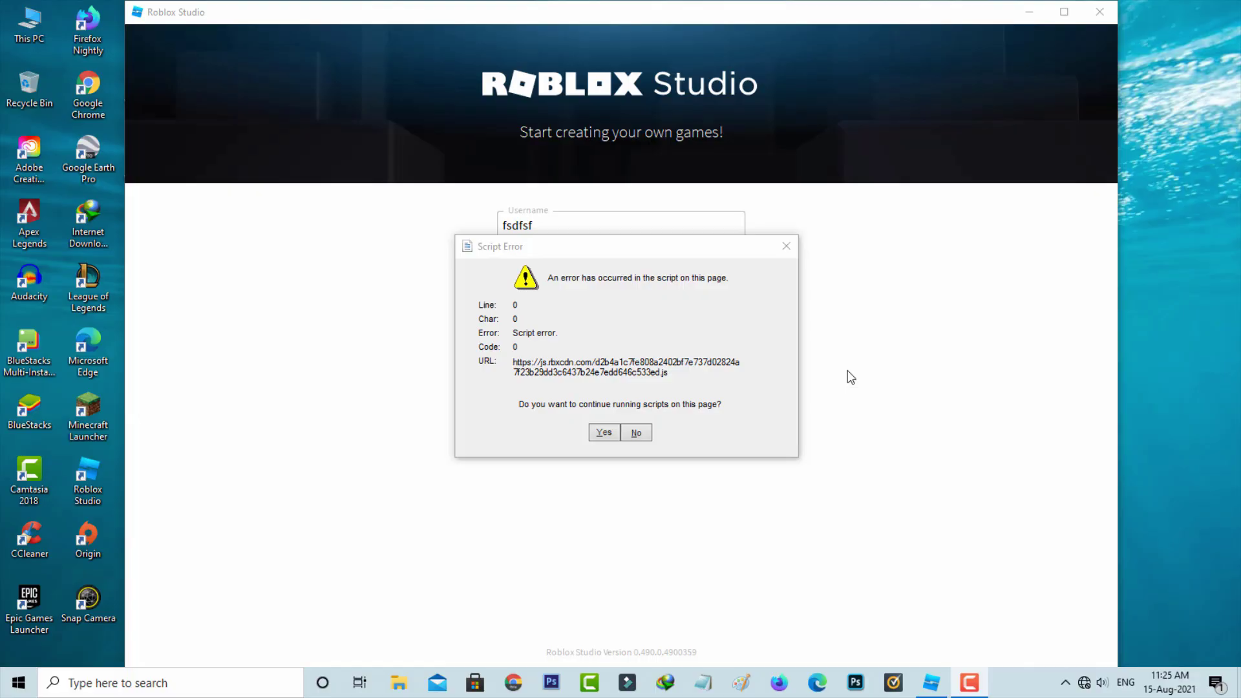
Step: Decline the script error, sign in with the account credentials, and dismiss the What's New tip
click(650, 434)
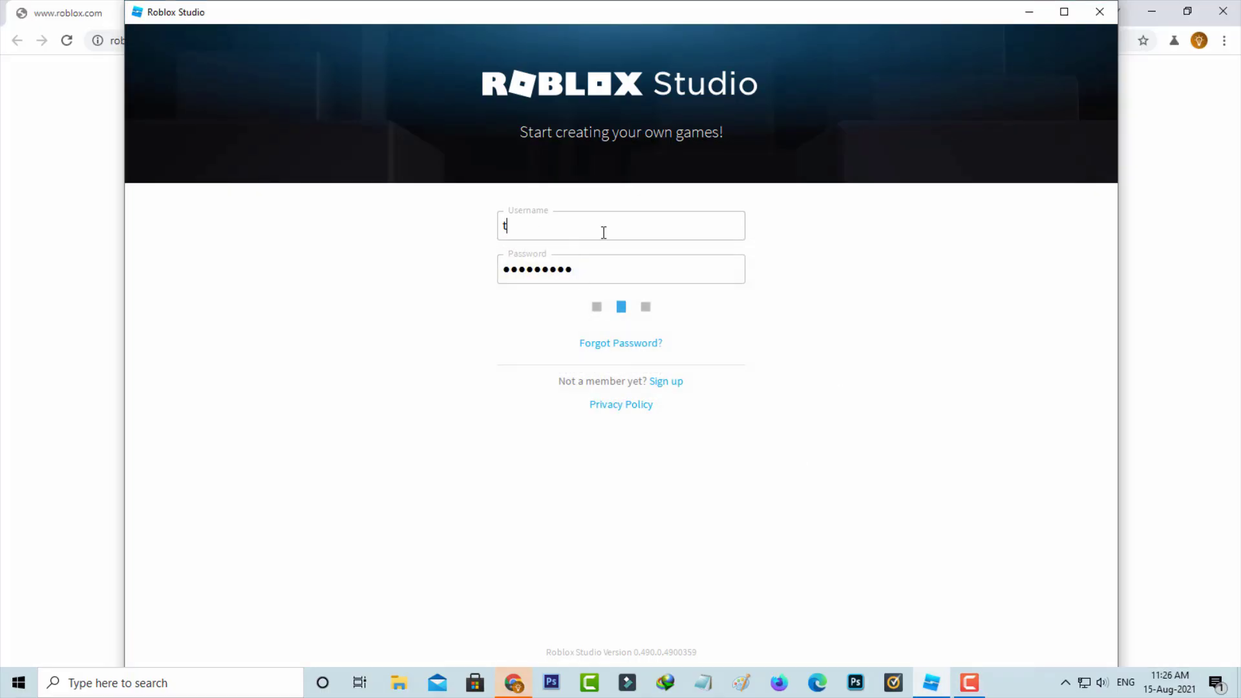
text(ec)
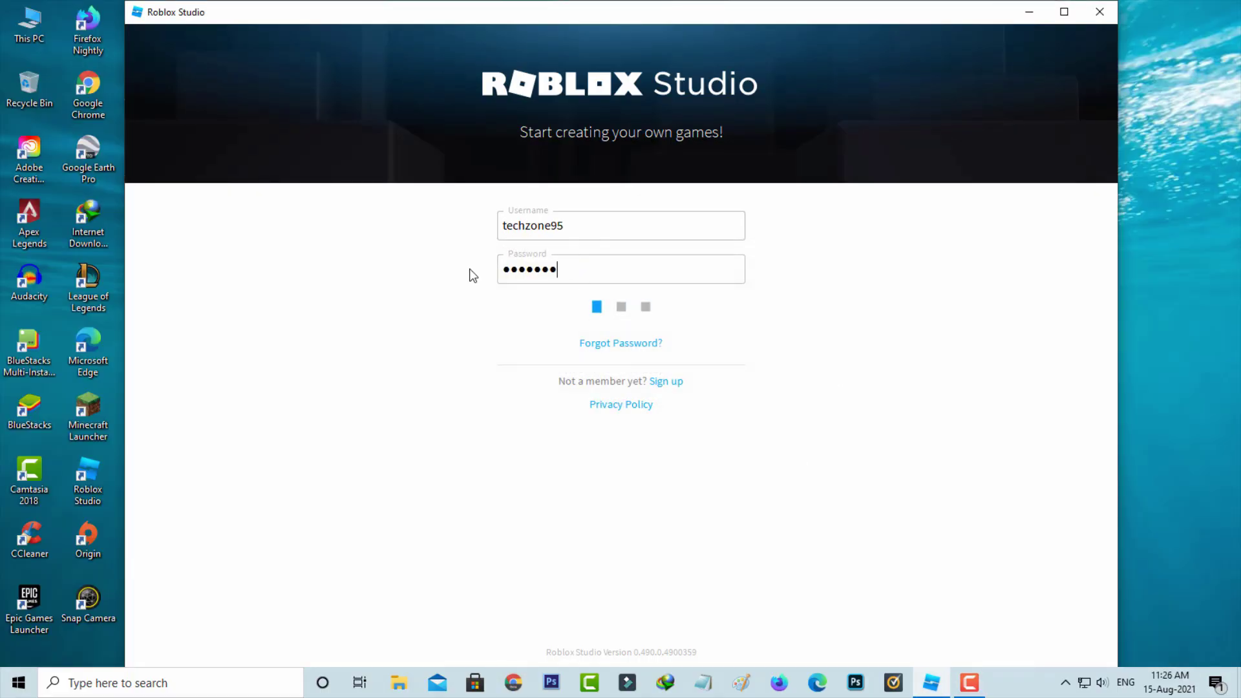
text(******)
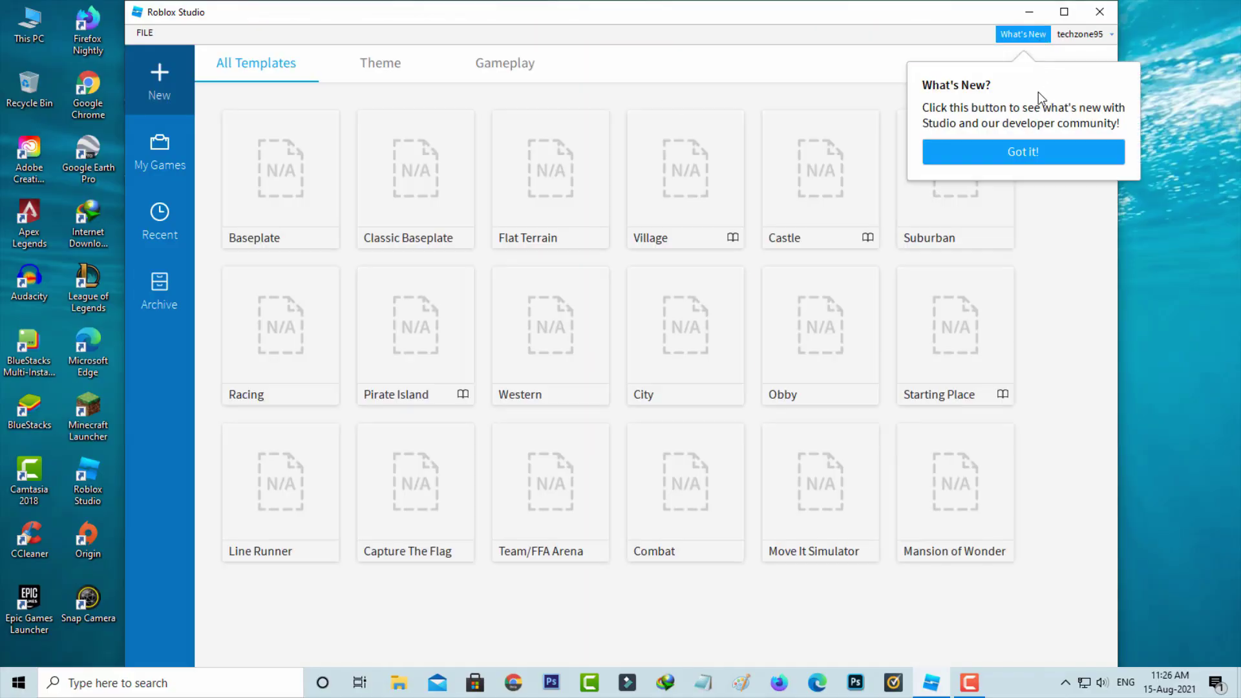
click(1039, 152)
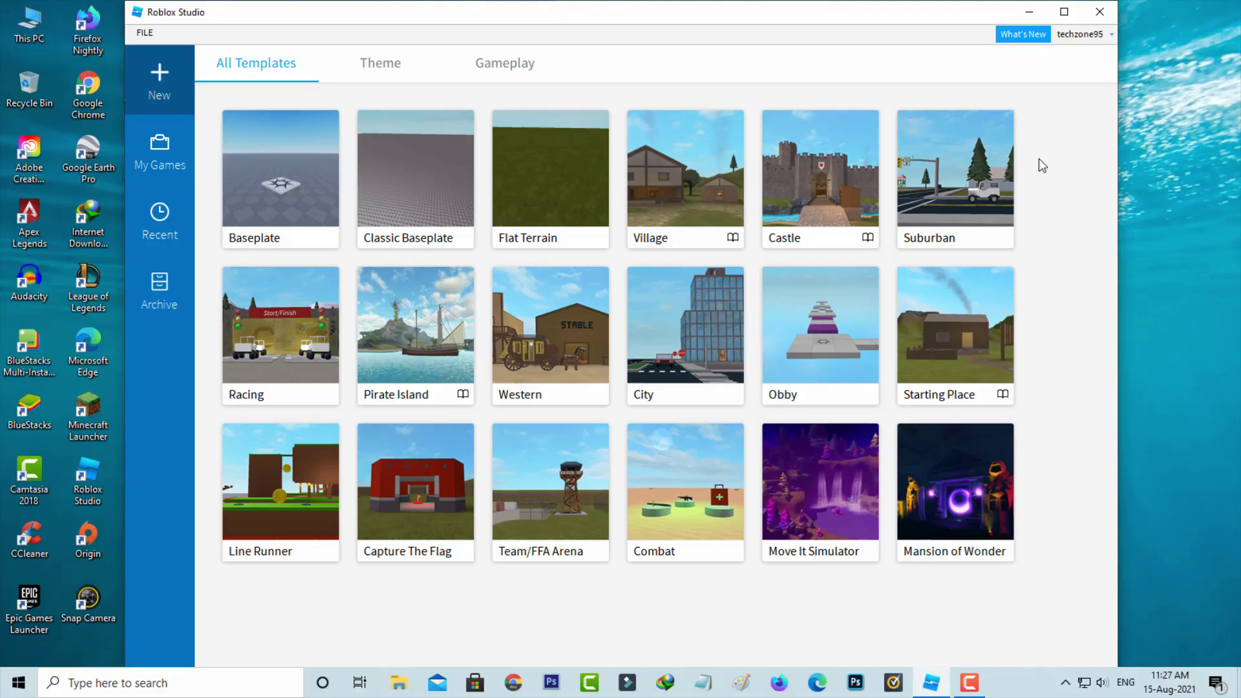
Step: Log out, log back in with a new username and password, then dismiss the returning script error
click(1099, 34)
click(1064, 74)
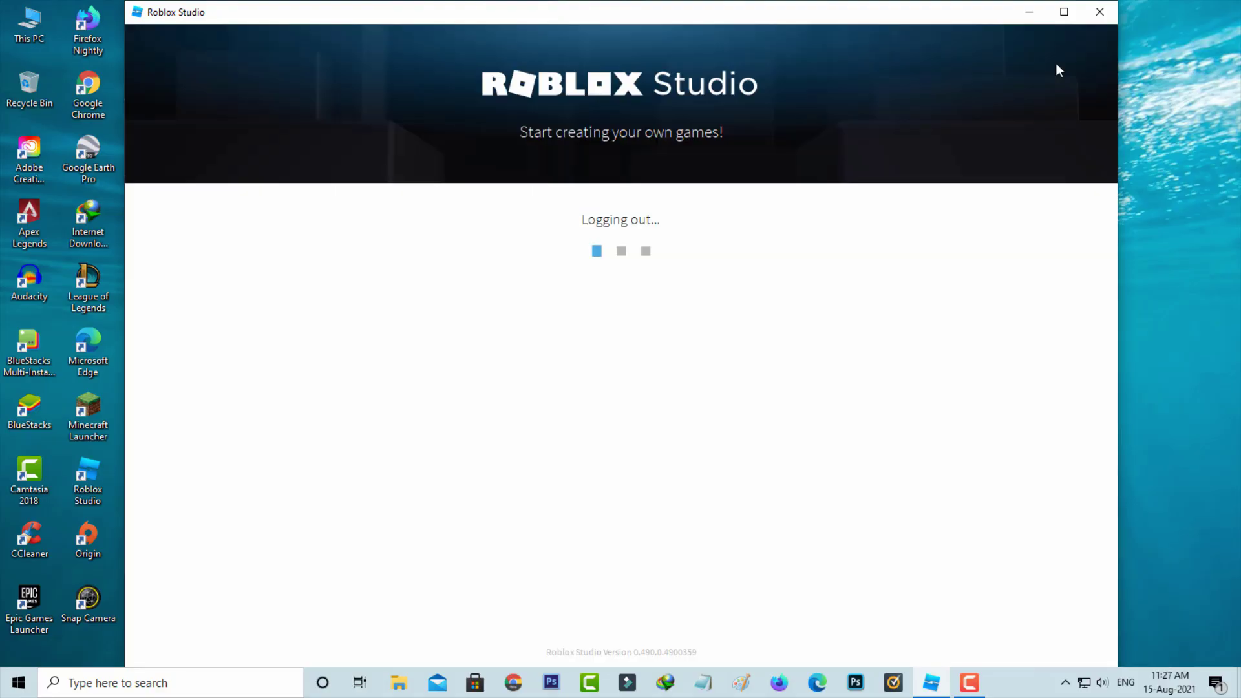
click(599, 224)
text(gjhhkjojkn)
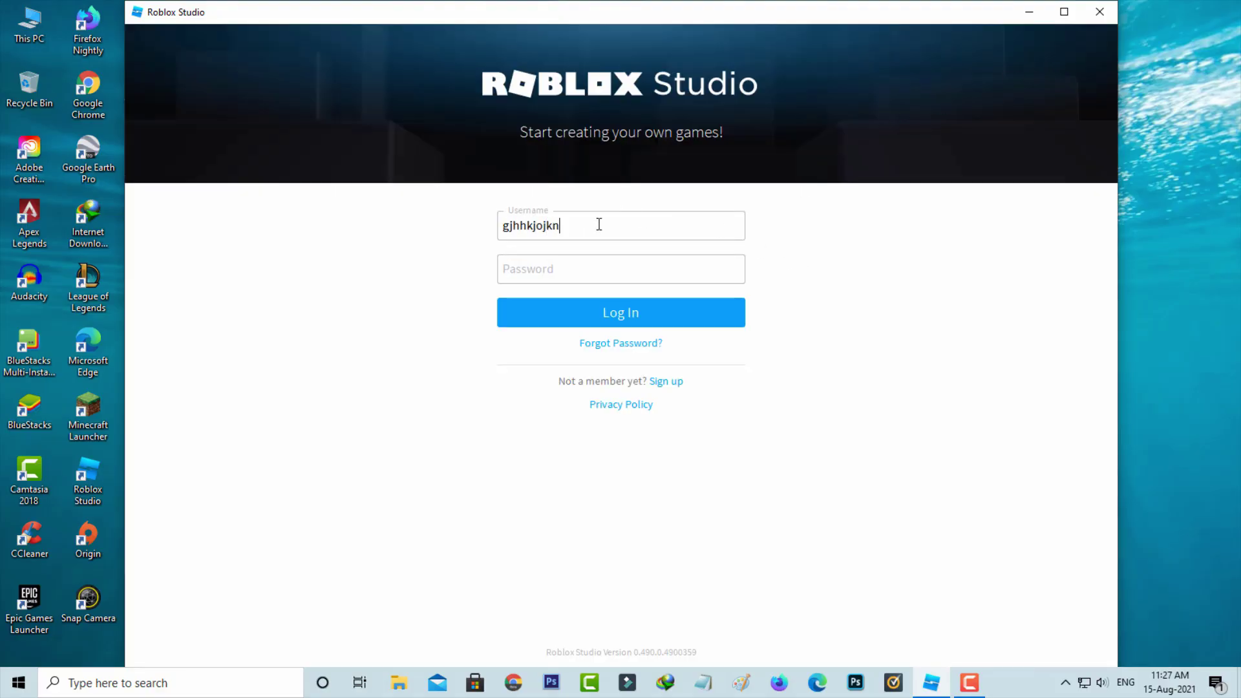
text(kk)
click(560, 268)
text(•••••••••)
click(634, 318)
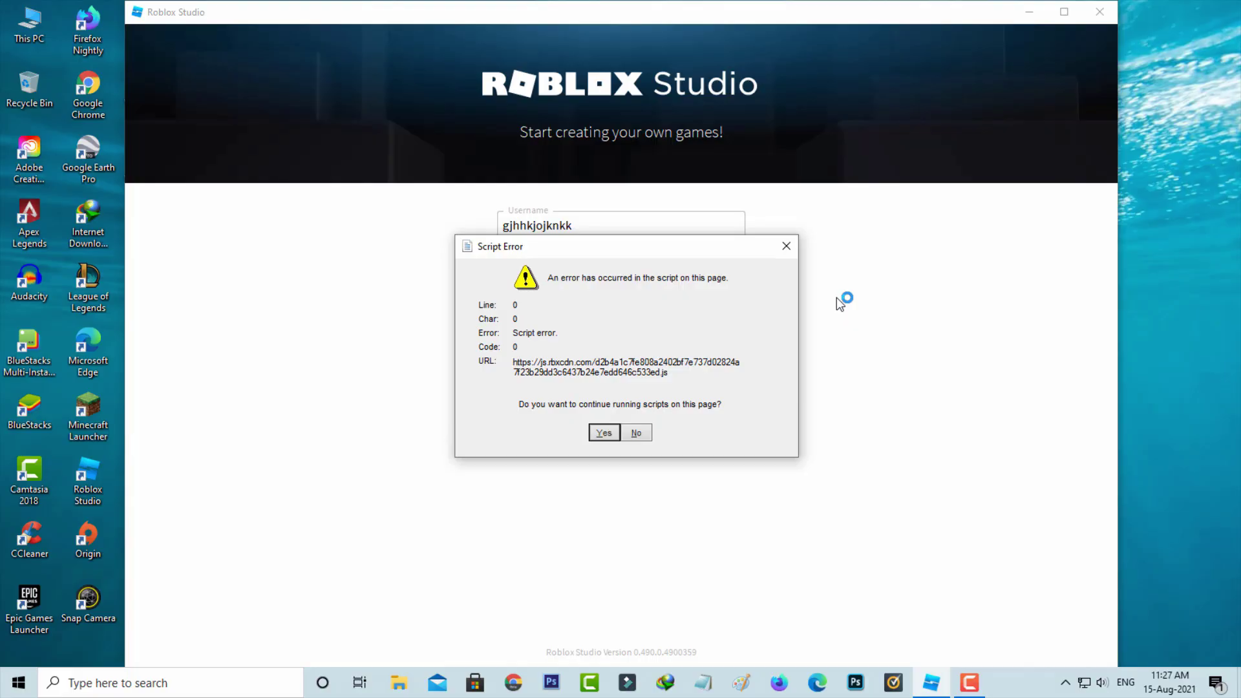
key(Return)
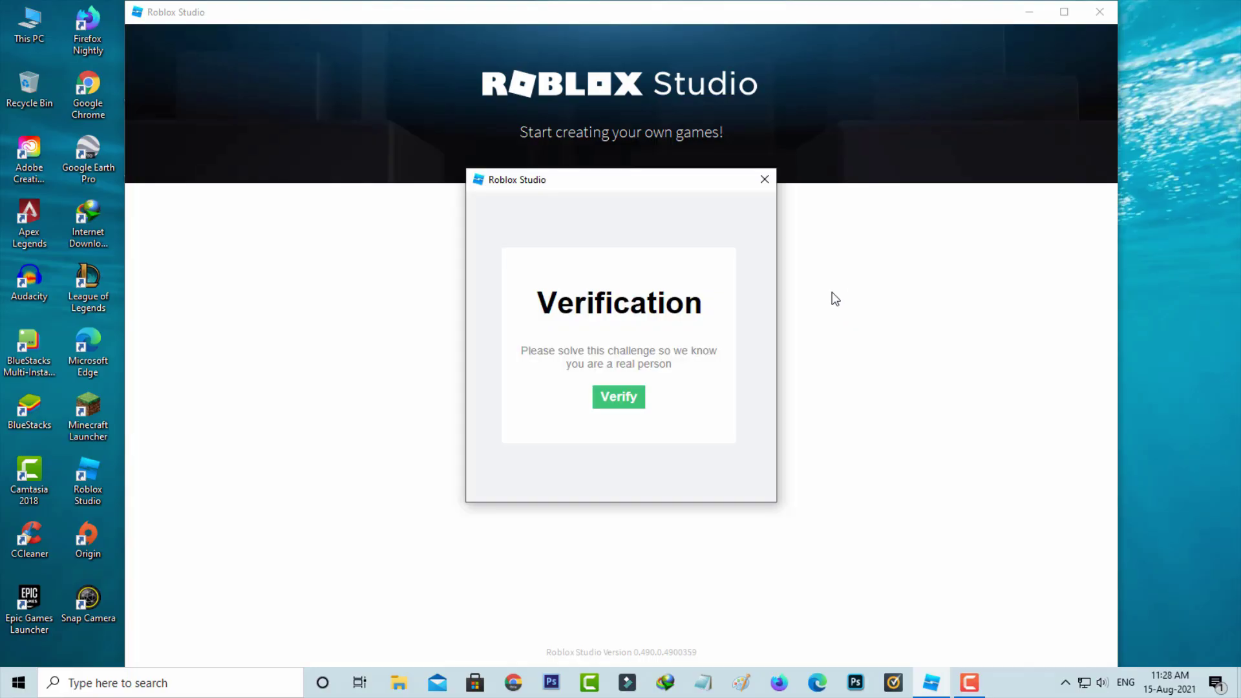
Step: Search Windows for 'internet op' and open the Internet Options result
key(super)
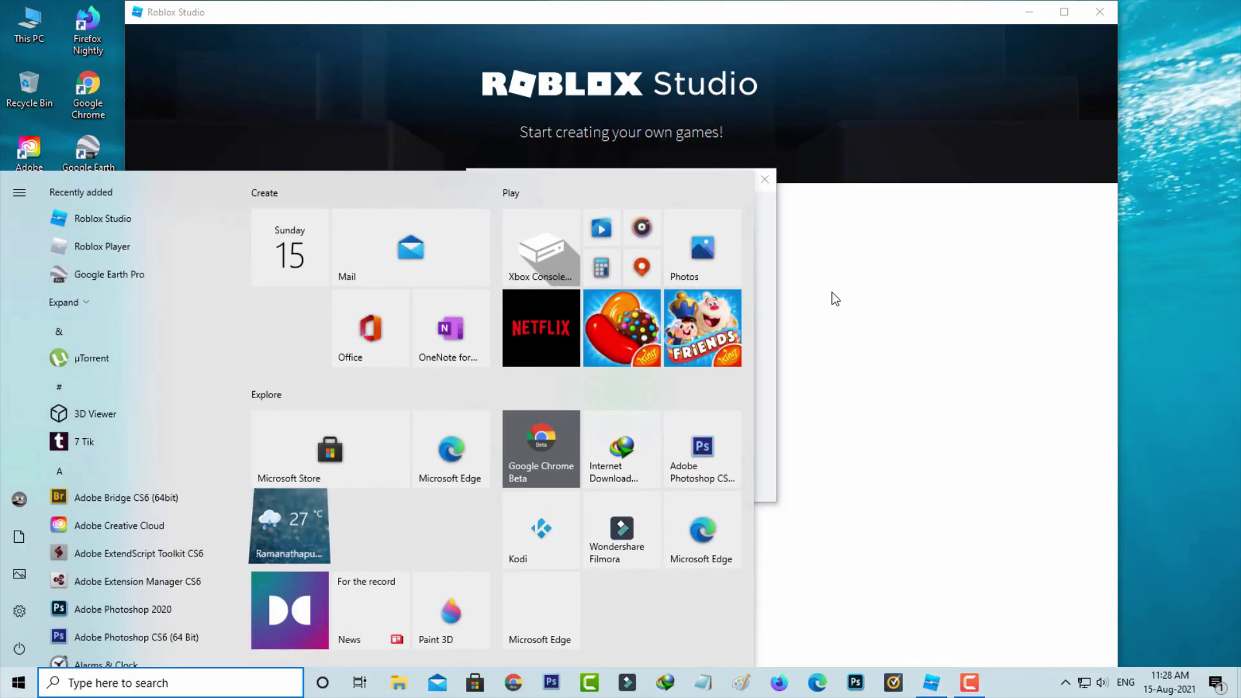
text(internet op)
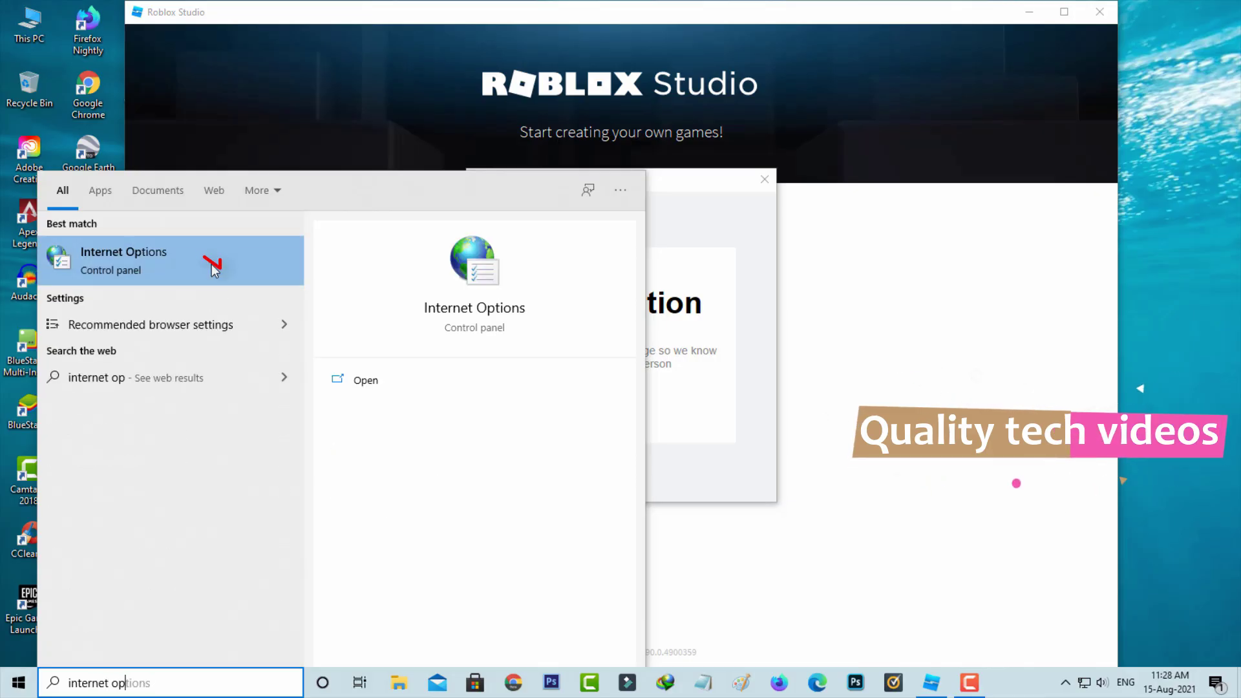
click(213, 267)
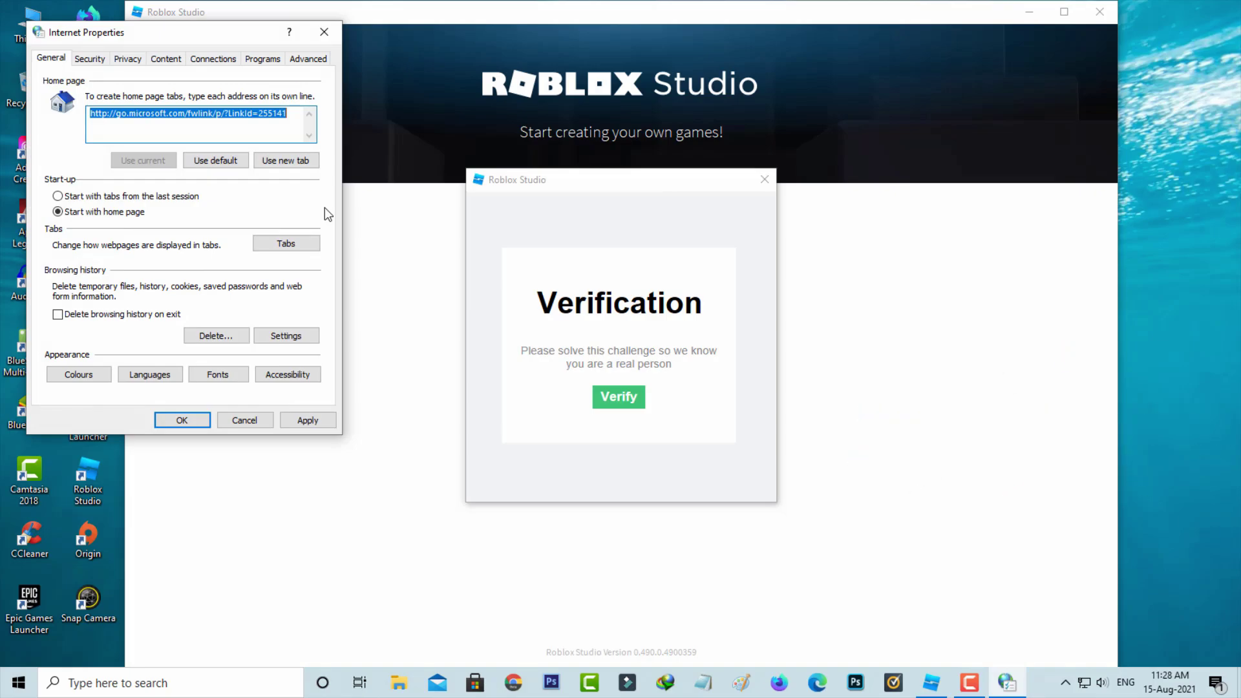
Step: On the Advanced tab, enable Disable script debugging for Internet Explorer and Other, then apply and close
click(302, 59)
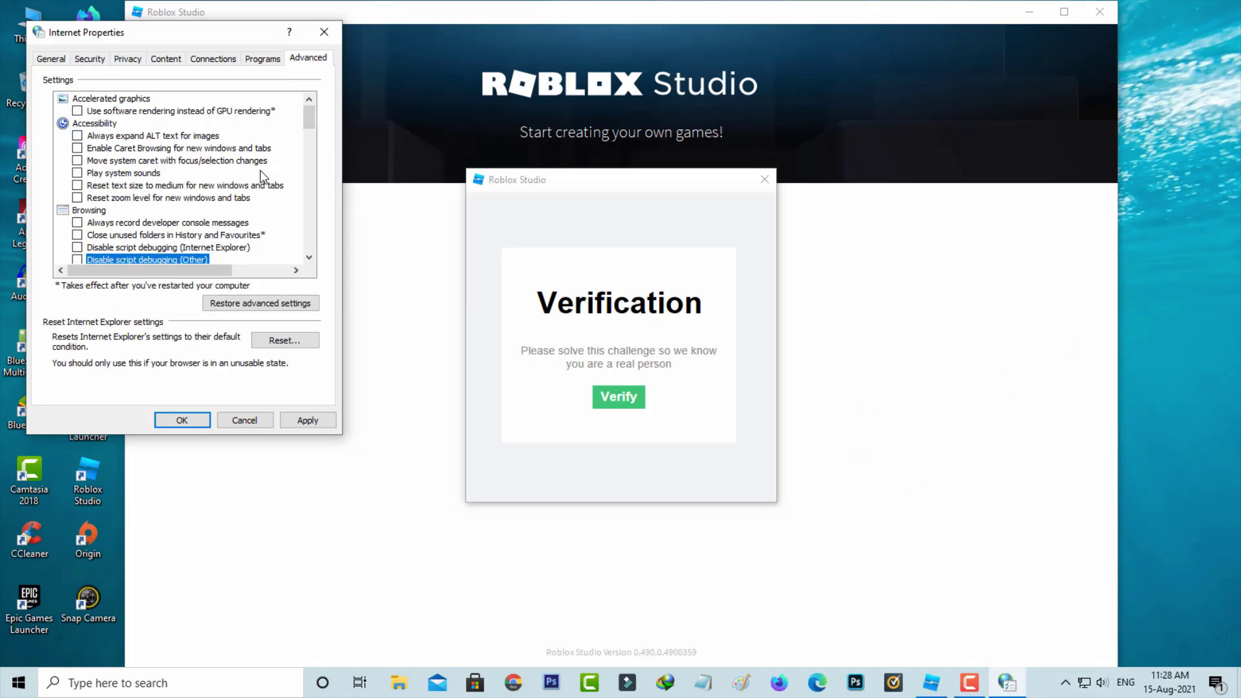
scroll(265, 165, down, 2)
click(290, 137)
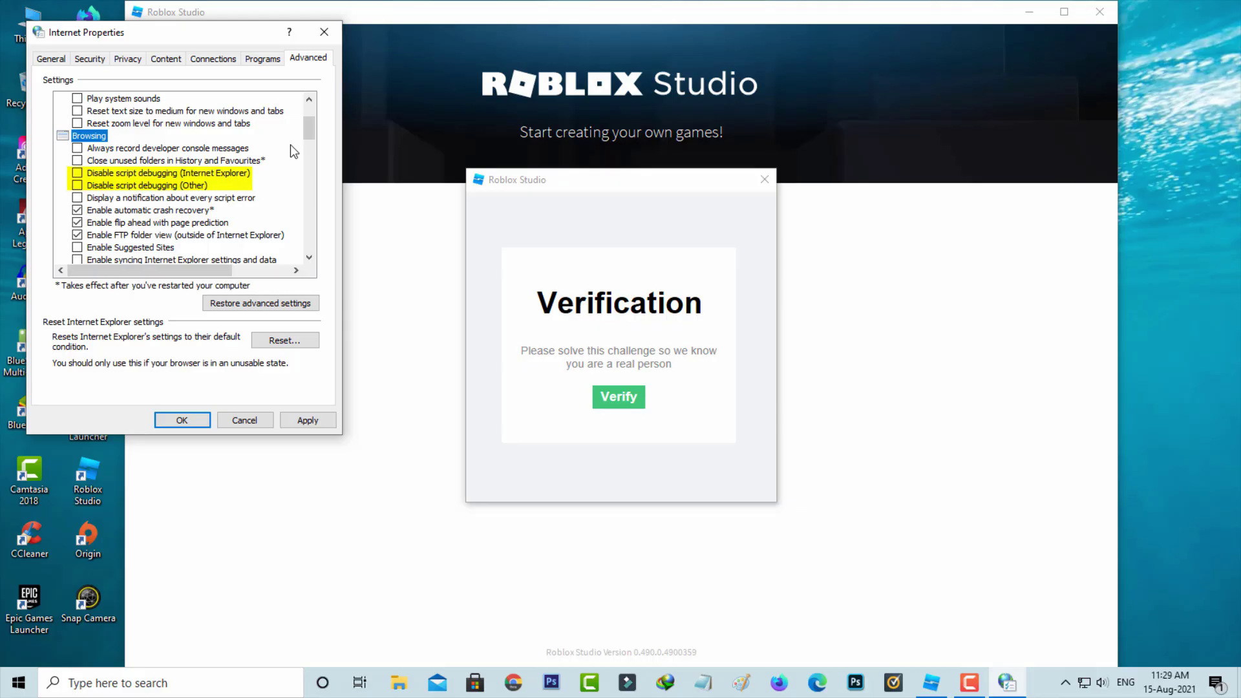
click(179, 173)
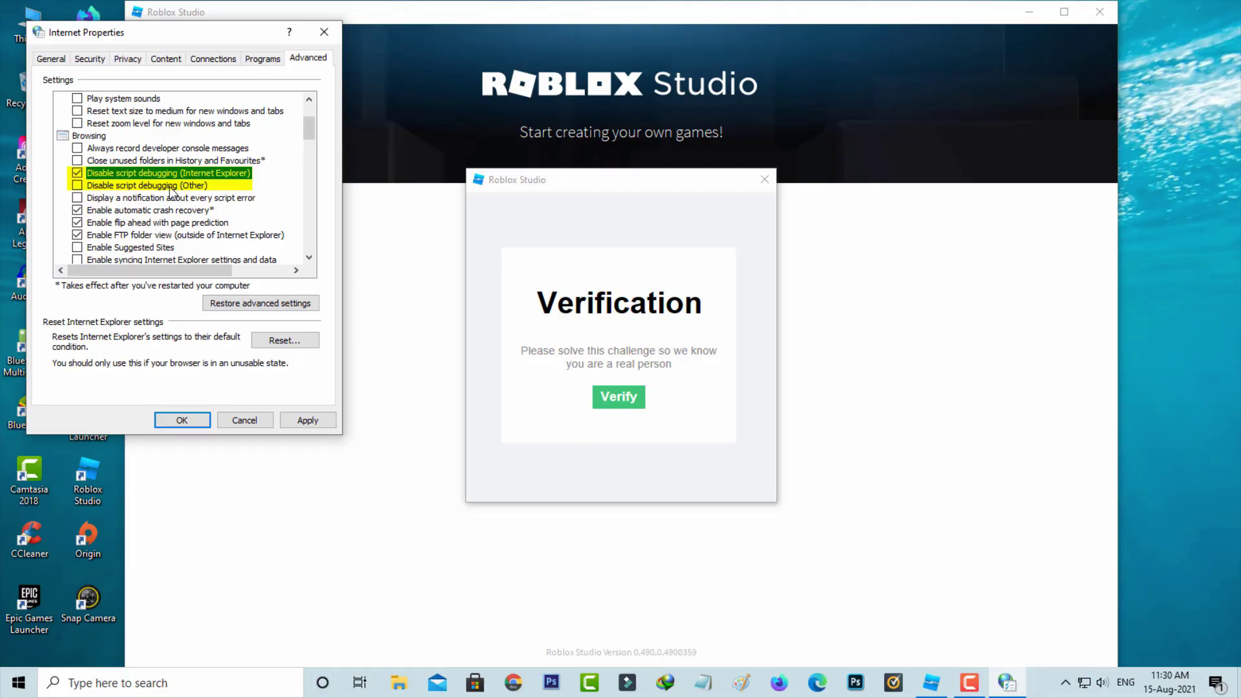
click(170, 186)
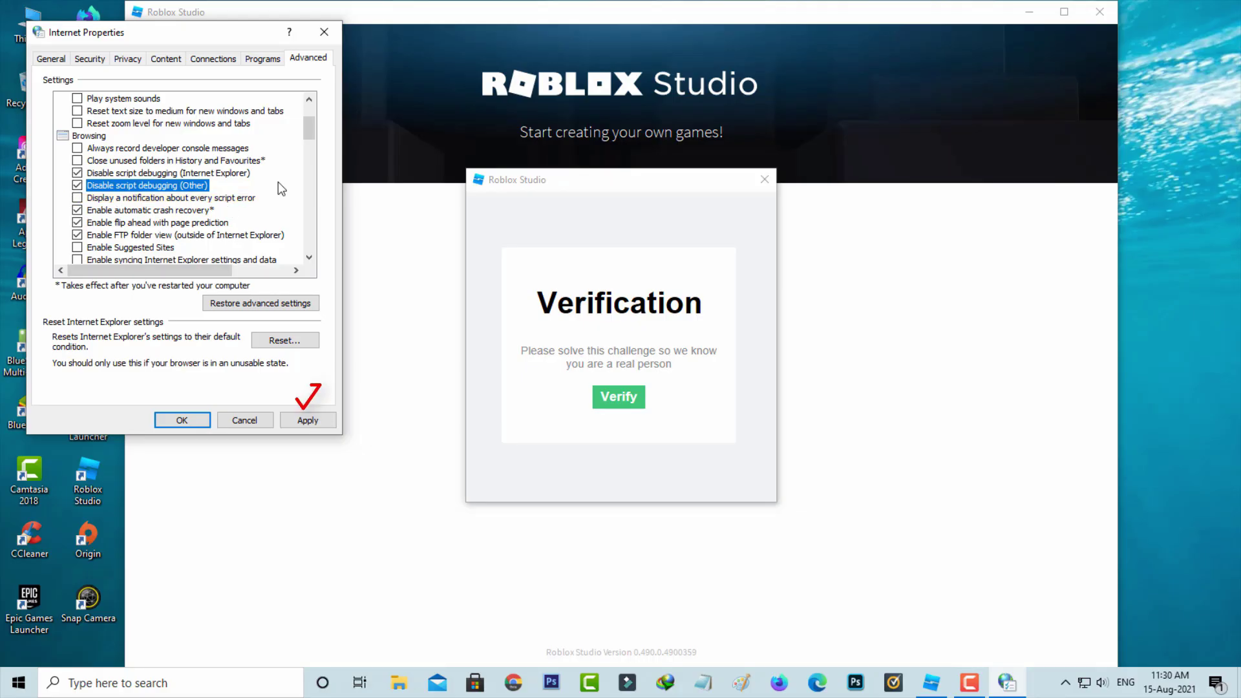
click(304, 420)
click(183, 421)
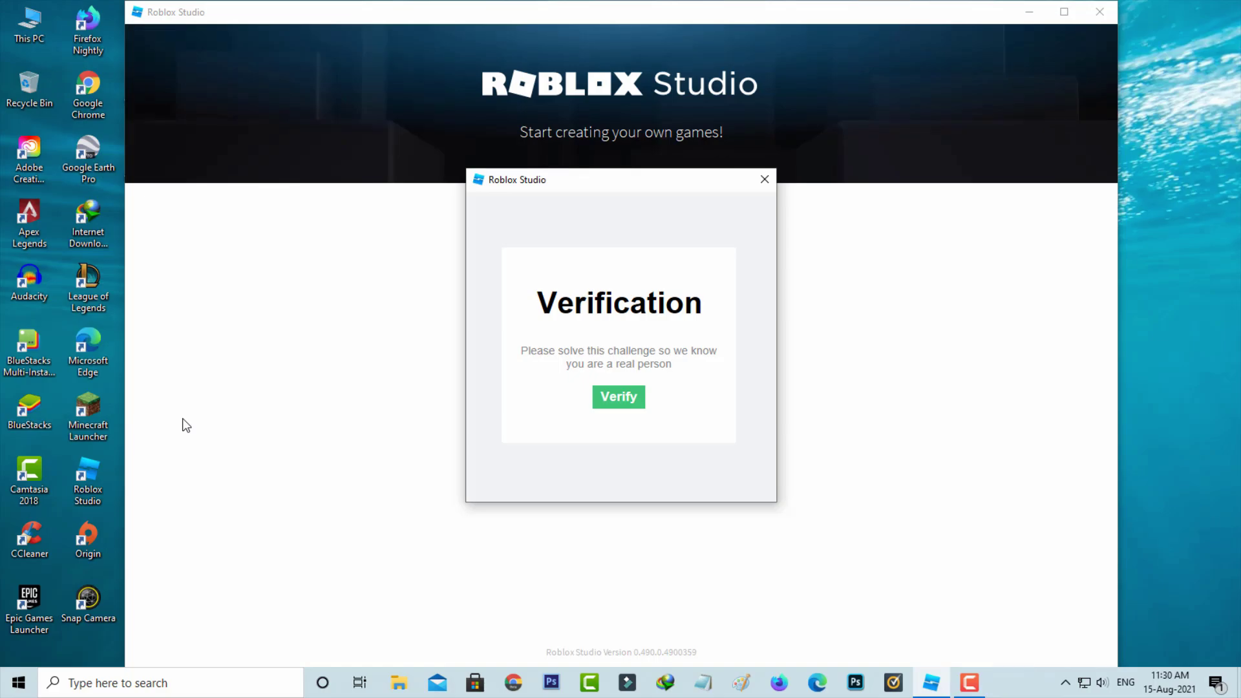
Step: Reopen Internet Options and delete the browsing history with Download History included
key(super)
text(inter)
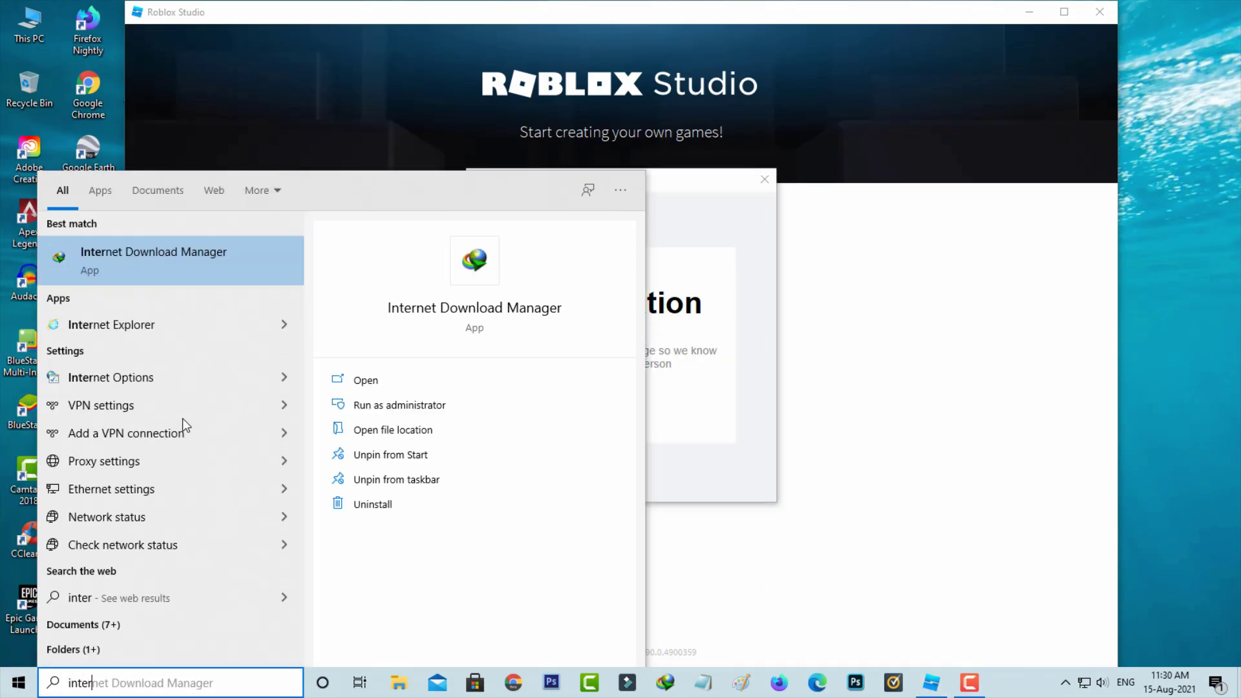
click(192, 378)
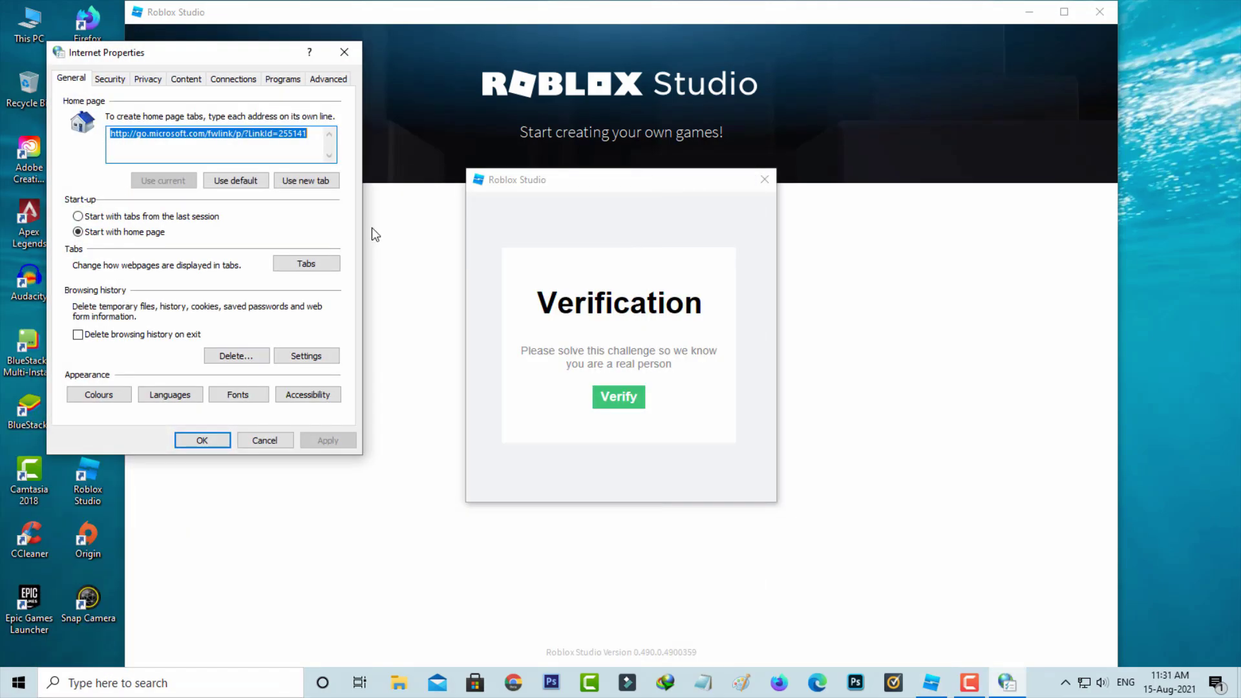
click(77, 82)
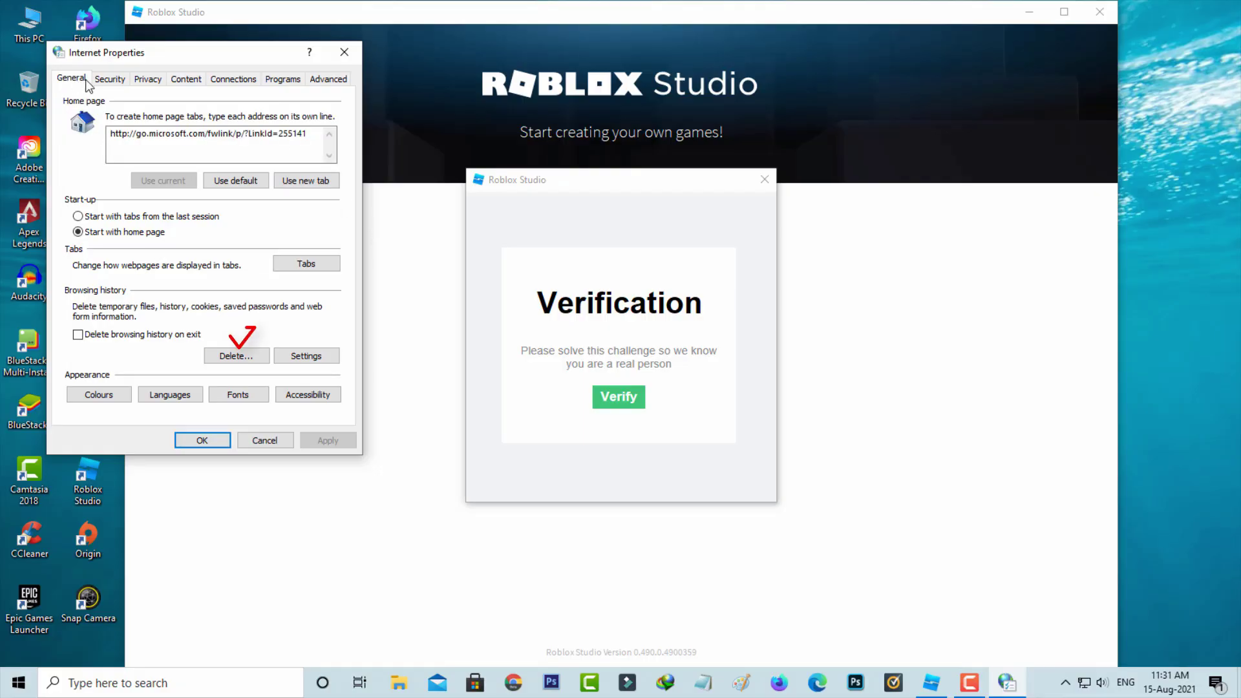
click(235, 357)
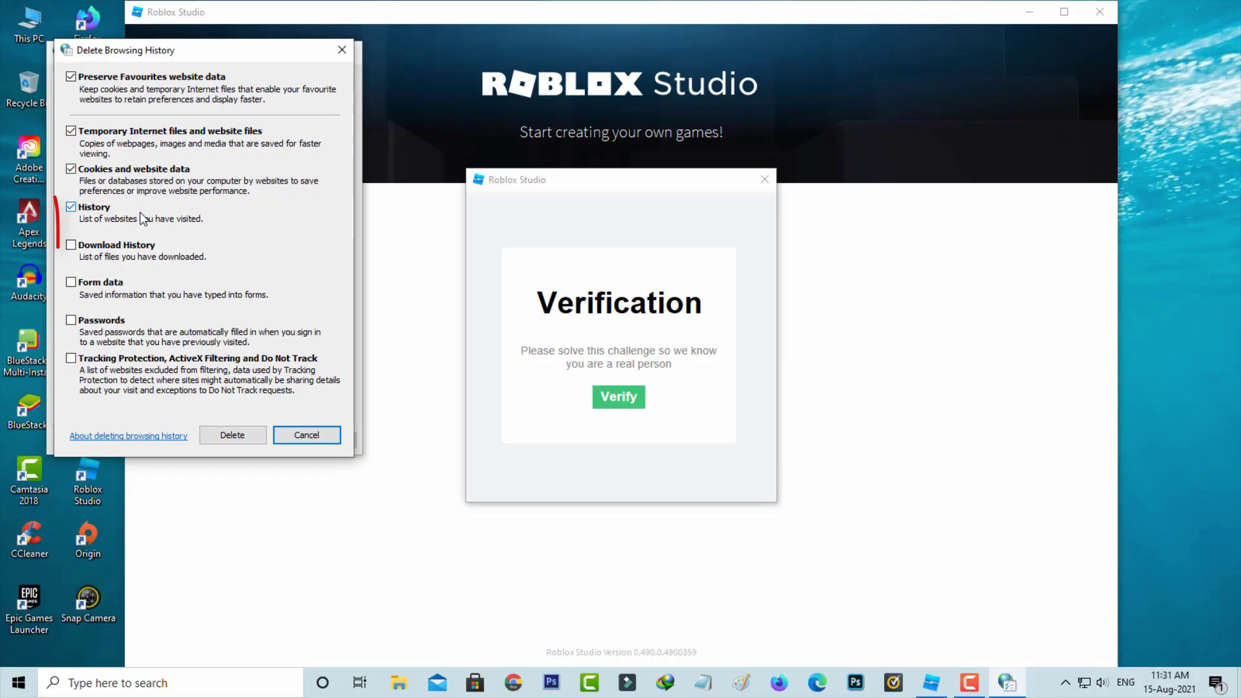
click(128, 247)
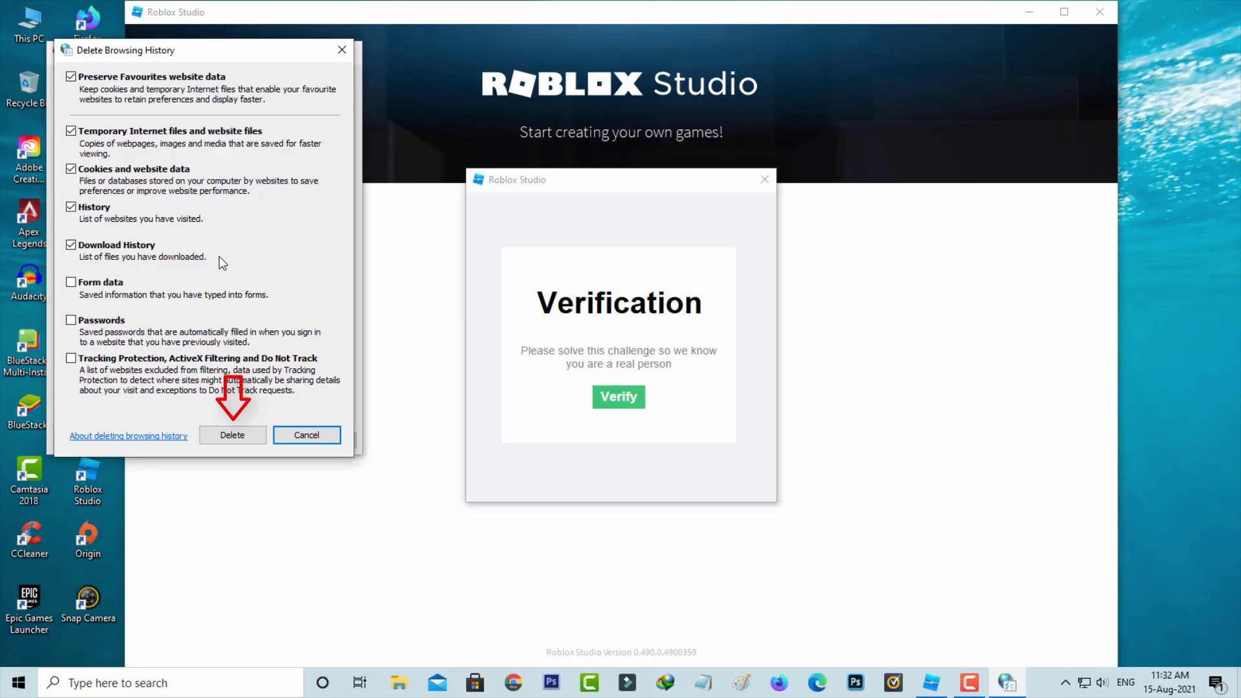
click(260, 437)
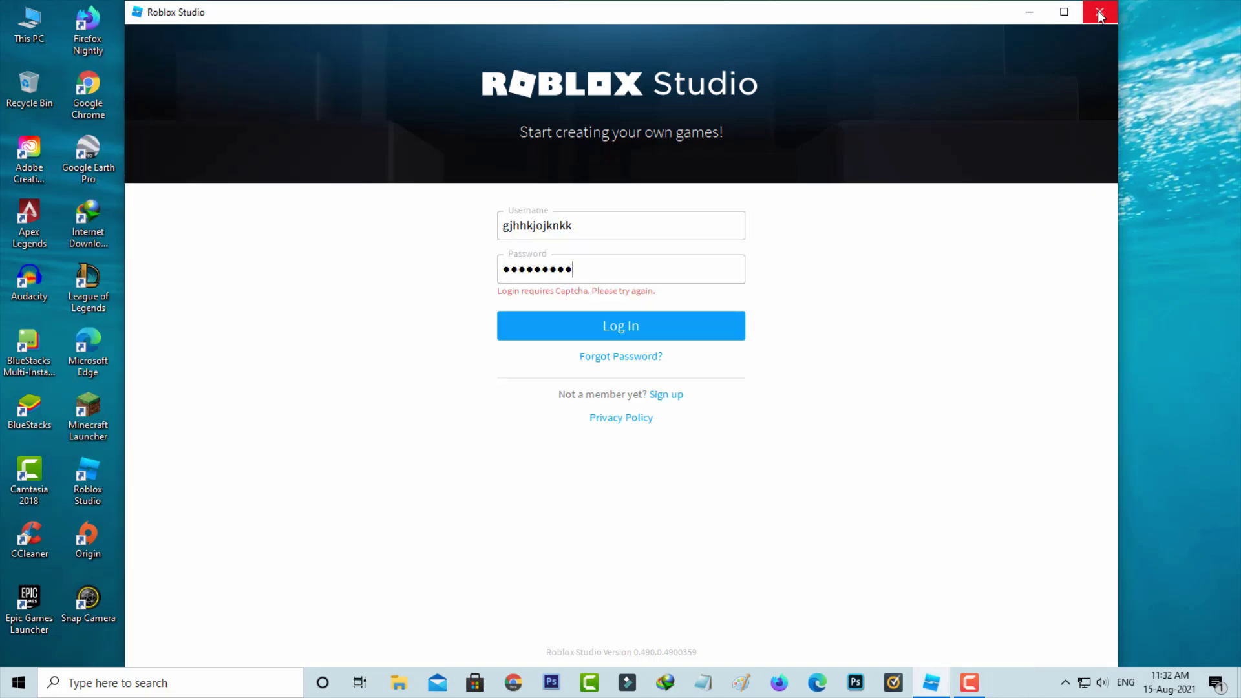
Step: Close the Roblox Studio window
click(1099, 11)
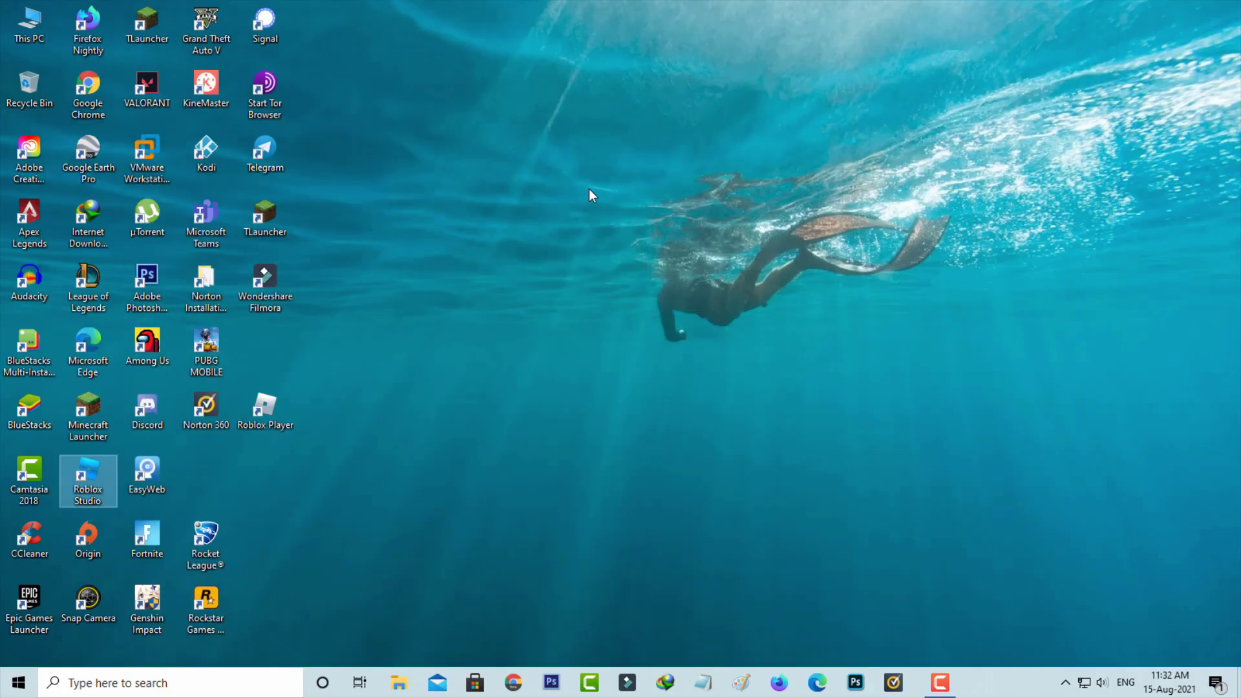